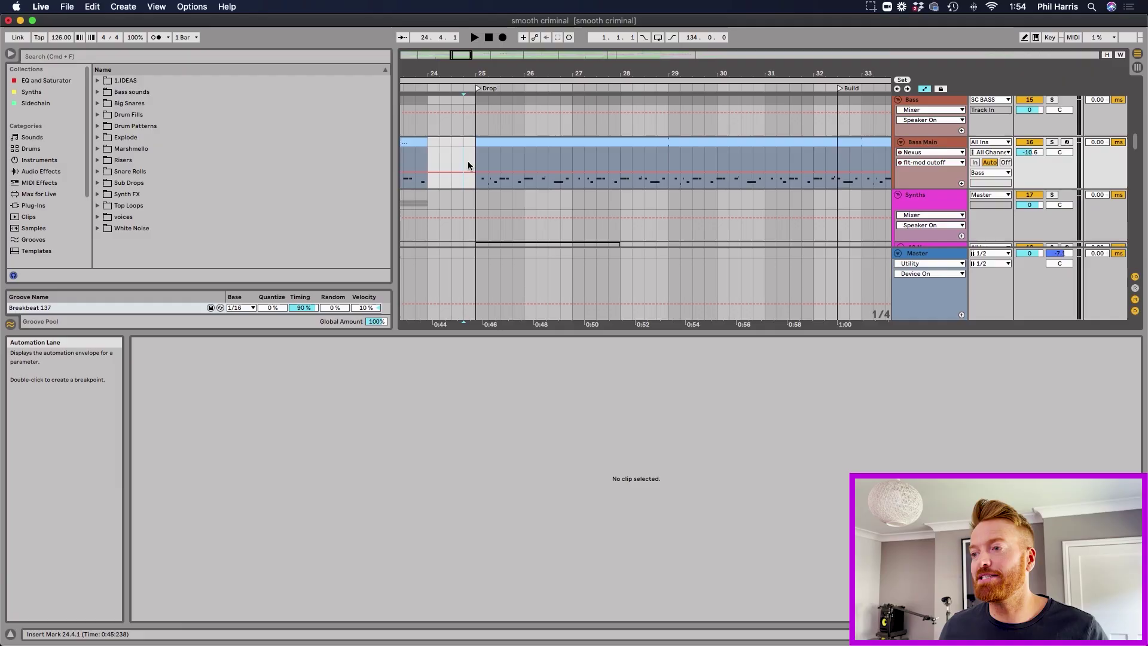
# Copy the acapella clip that starts around bar 117 on track 29 to the empty area at bar 193
pyautogui.press('space')
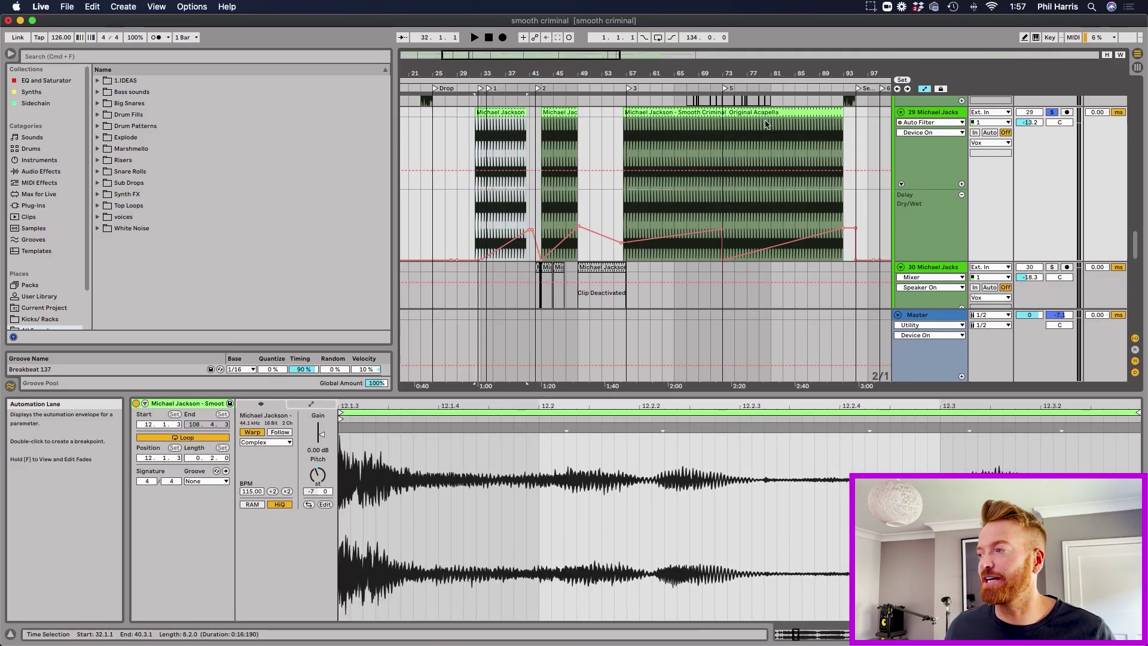
pyautogui.click(507, 193)
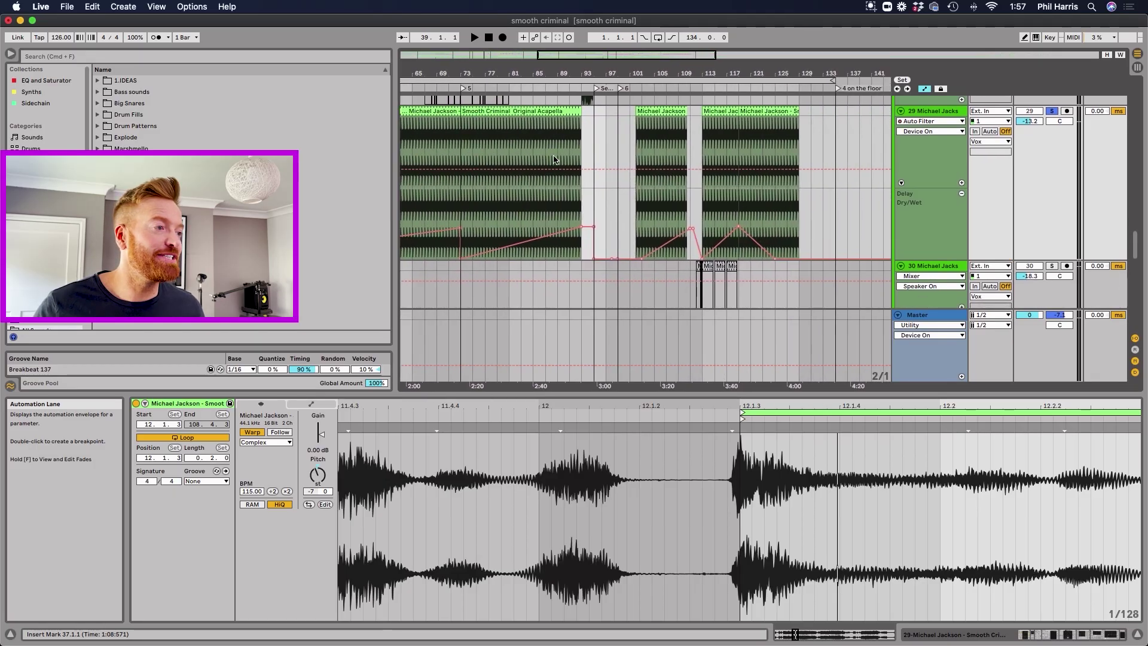
pyautogui.scroll(-5, 547, 159)
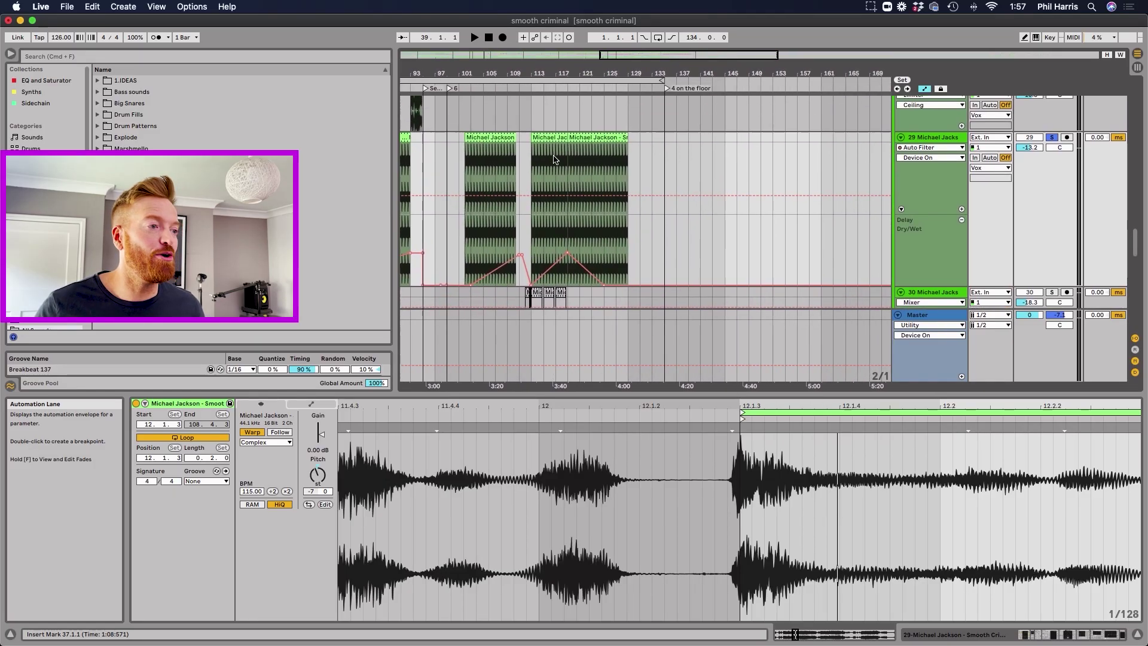
pyautogui.click(562, 136)
pyautogui.moveTo(577, 137); pyautogui.dragTo(801, 138)
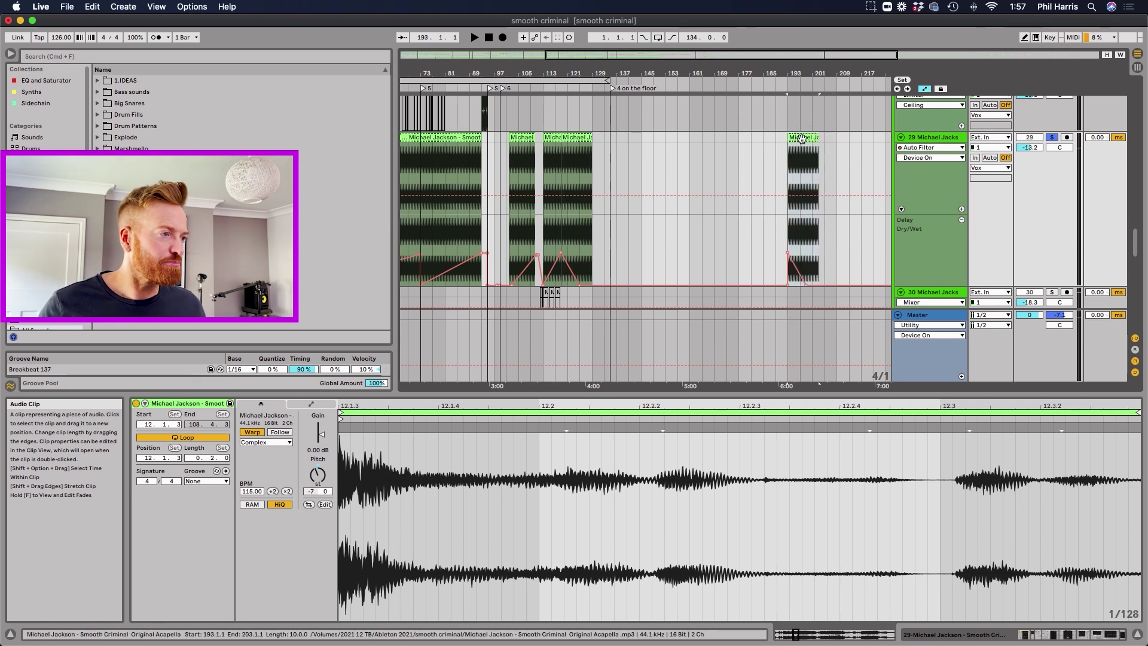
pyautogui.press('z')
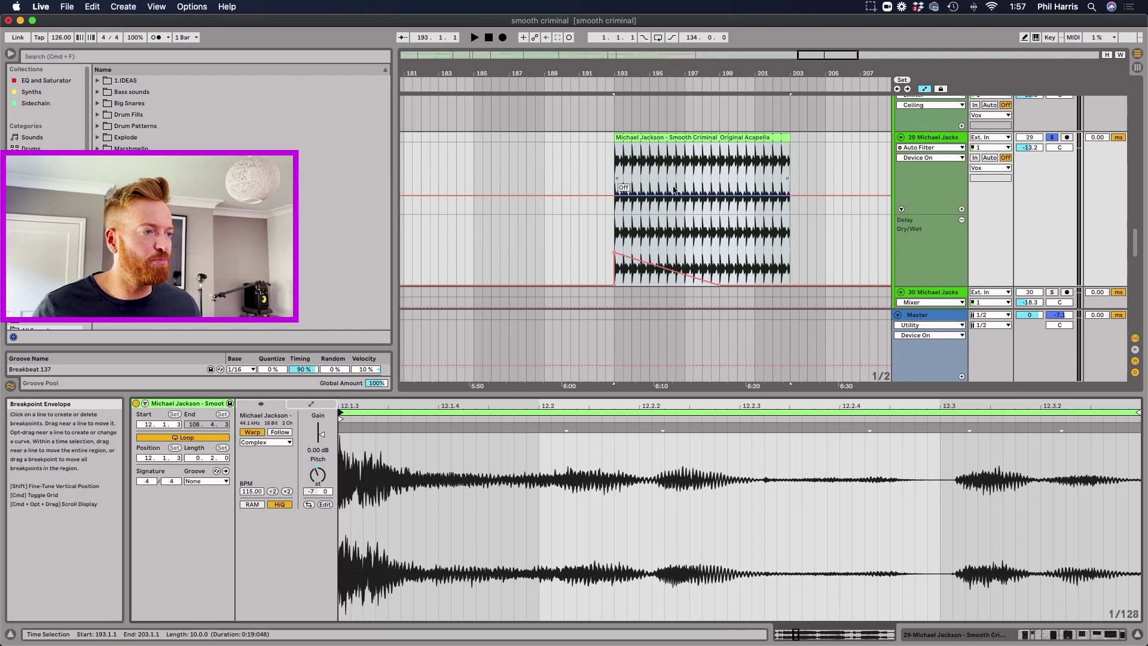
# Examine the copied clip's looped section within the full acapella sample and track 29's effects chain
pyautogui.moveTo(554, 419); pyautogui.dragTo(554, 406)
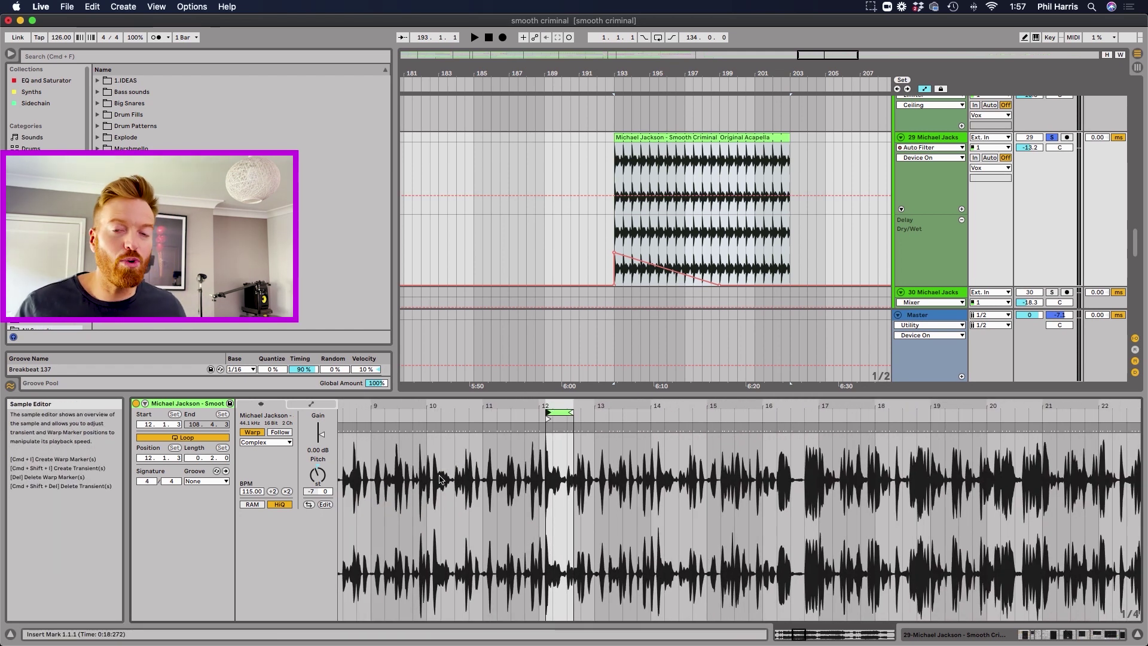
pyautogui.doubleClick(923, 138)
pyautogui.hscroll(2, 806, 541)
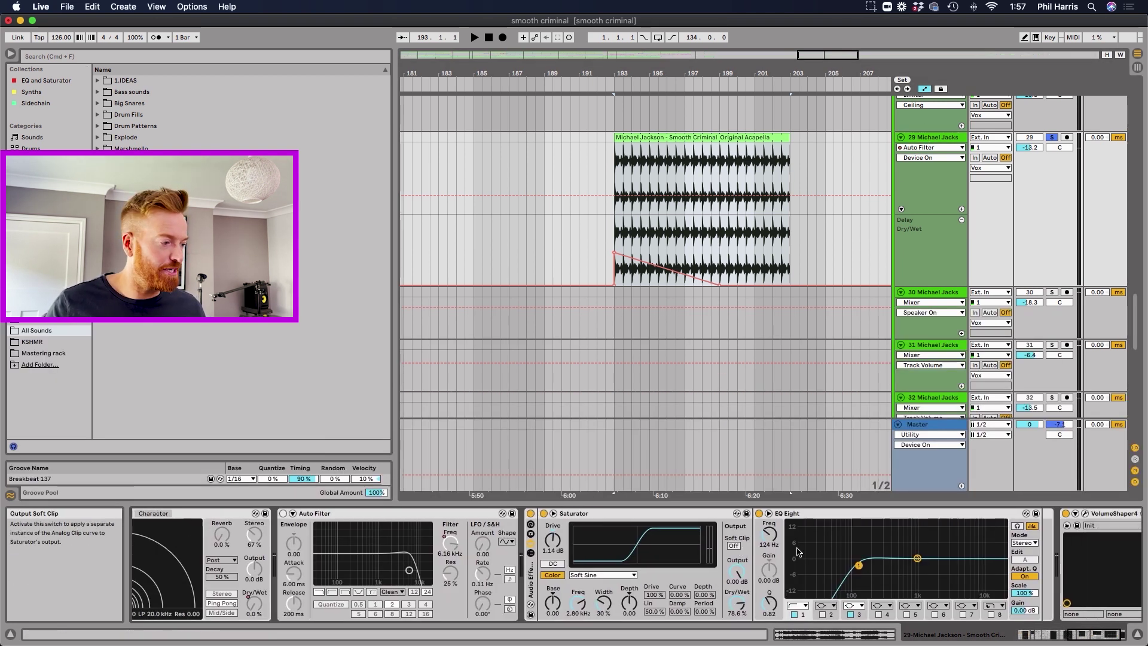
pyautogui.hscroll(-10, 801, 547)
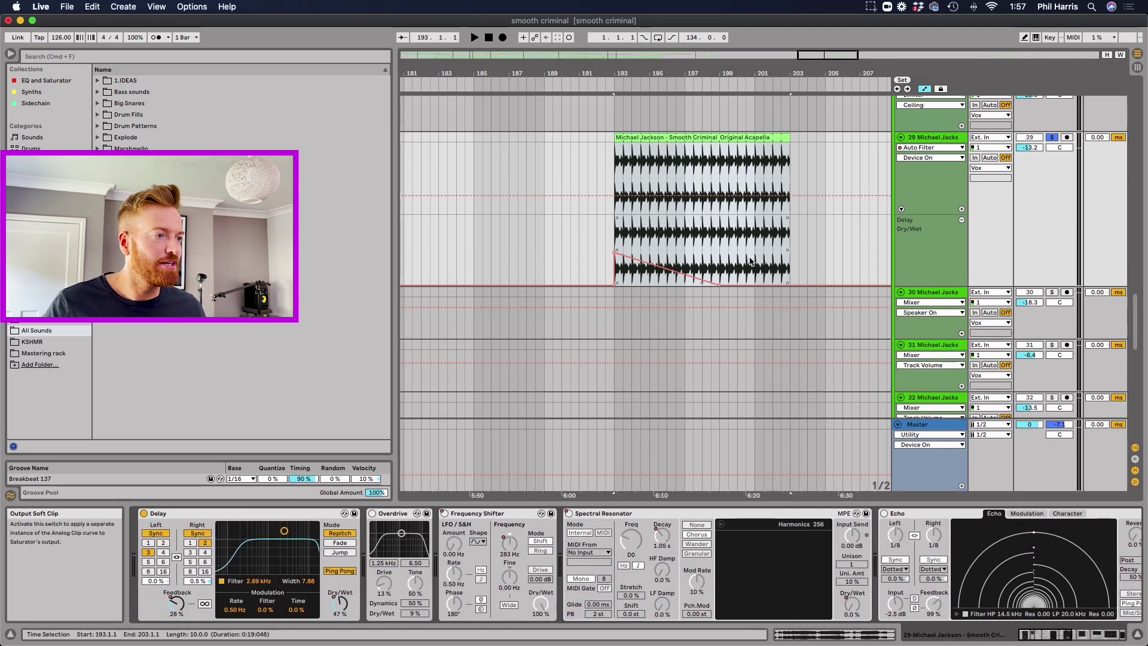
# Play the copied clip from bar 193 and reopen its sample view
pyautogui.press('space')
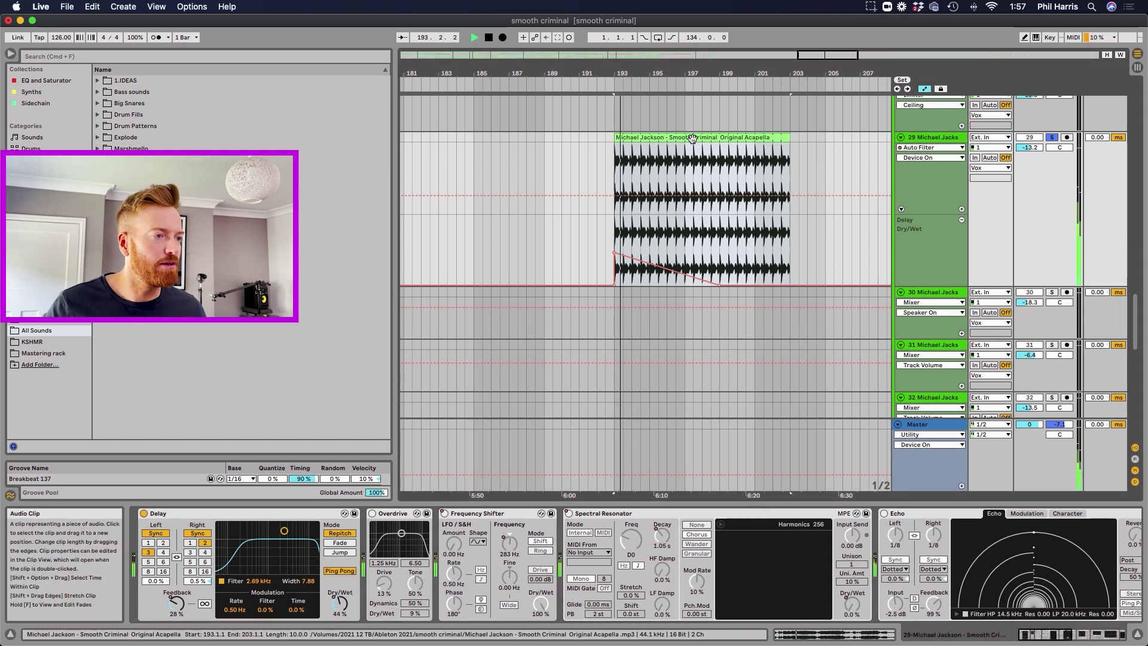
pyautogui.press('space')
pyautogui.doubleClick(692, 139)
pyautogui.hotkey('shift', 'Tab')
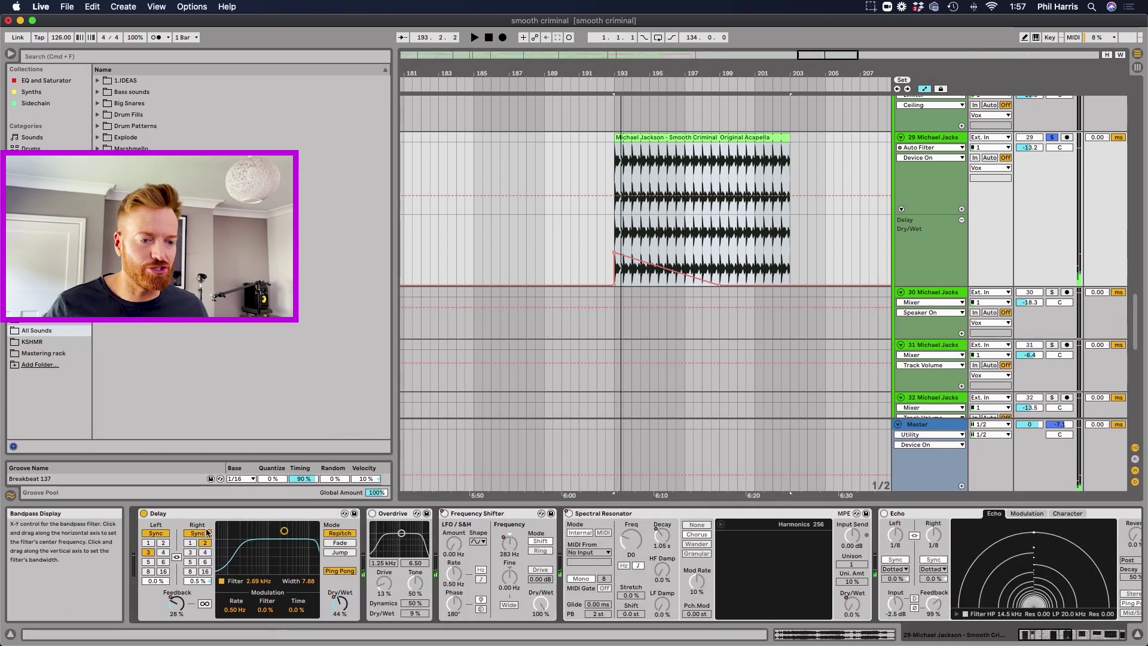
pyautogui.press('space')
pyautogui.press('space')
pyautogui.doubleClick(632, 137)
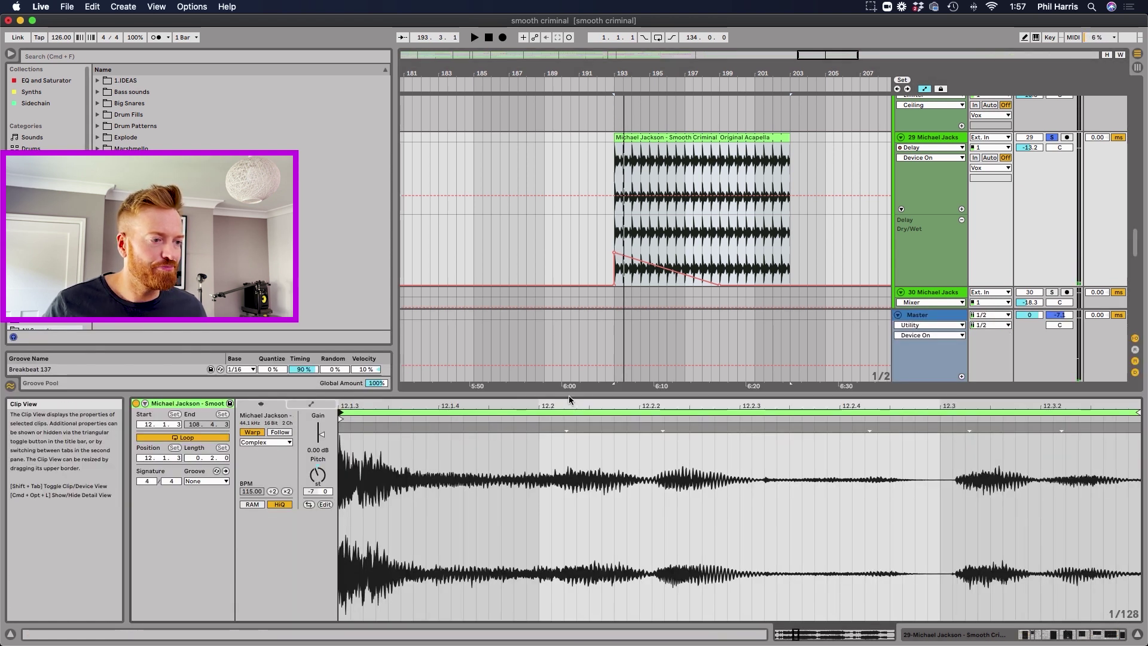
# Enlarge the sample editor, play the loop extended to 10.4.1–12.3.3, and try resetting the clip's pitch
pyautogui.moveTo(569, 399)
pyautogui.mouseDown()
pyautogui.moveTo(557, 181)
pyautogui.moveTo(430, 193)
pyautogui.mouseUp()
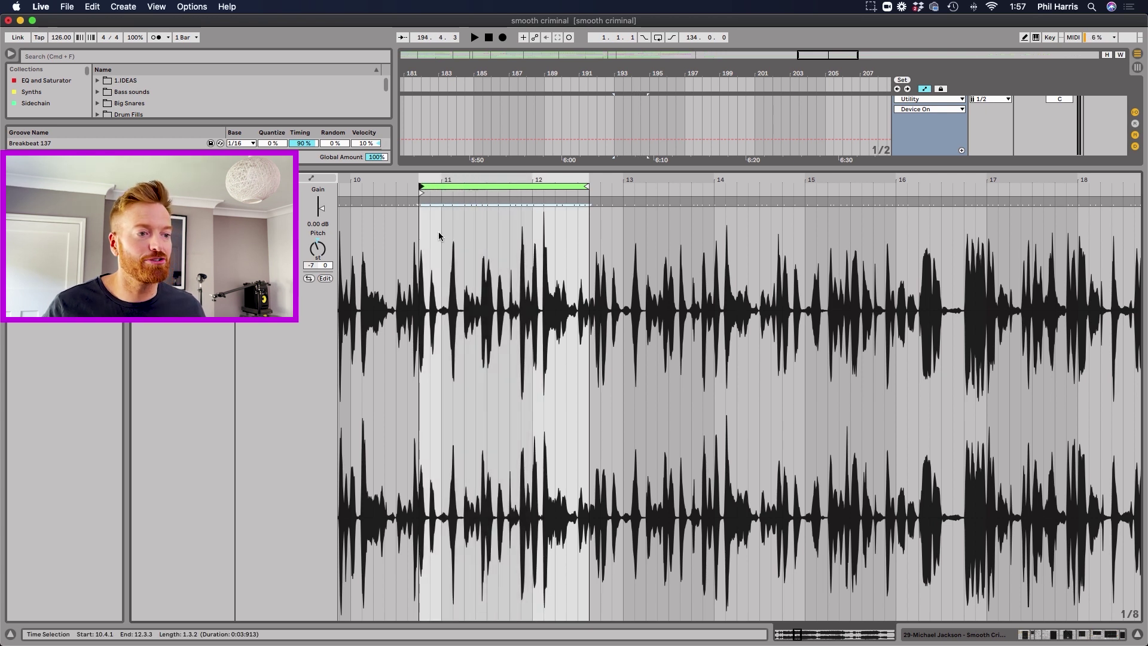
pyautogui.press('space')
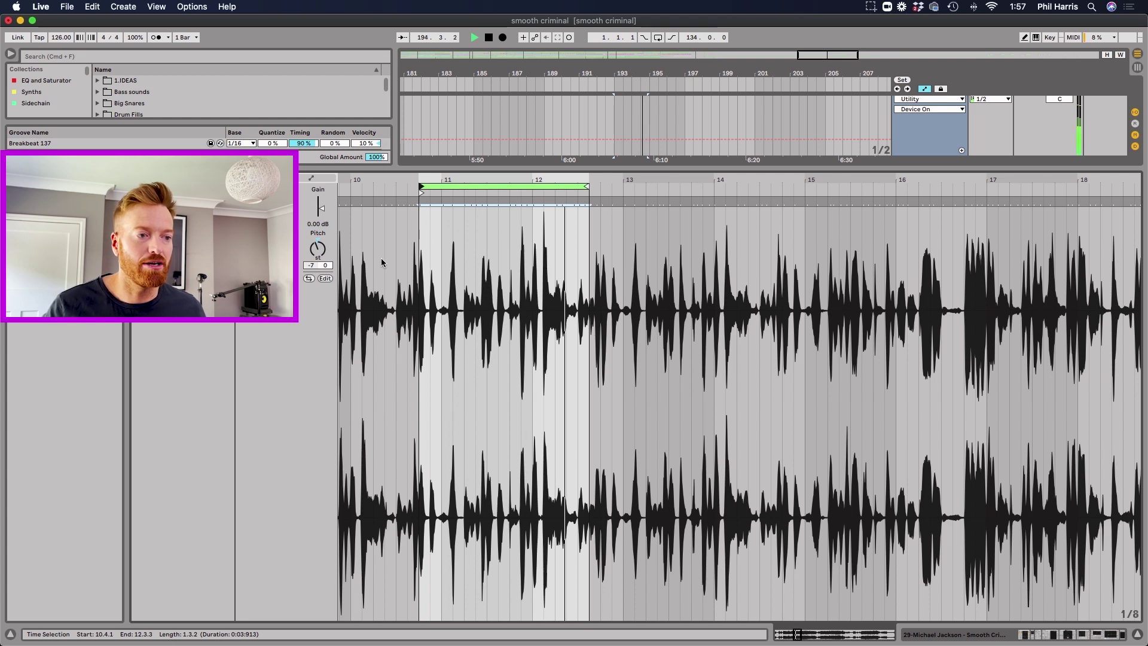
pyautogui.click(325, 242)
pyautogui.press('Delete')
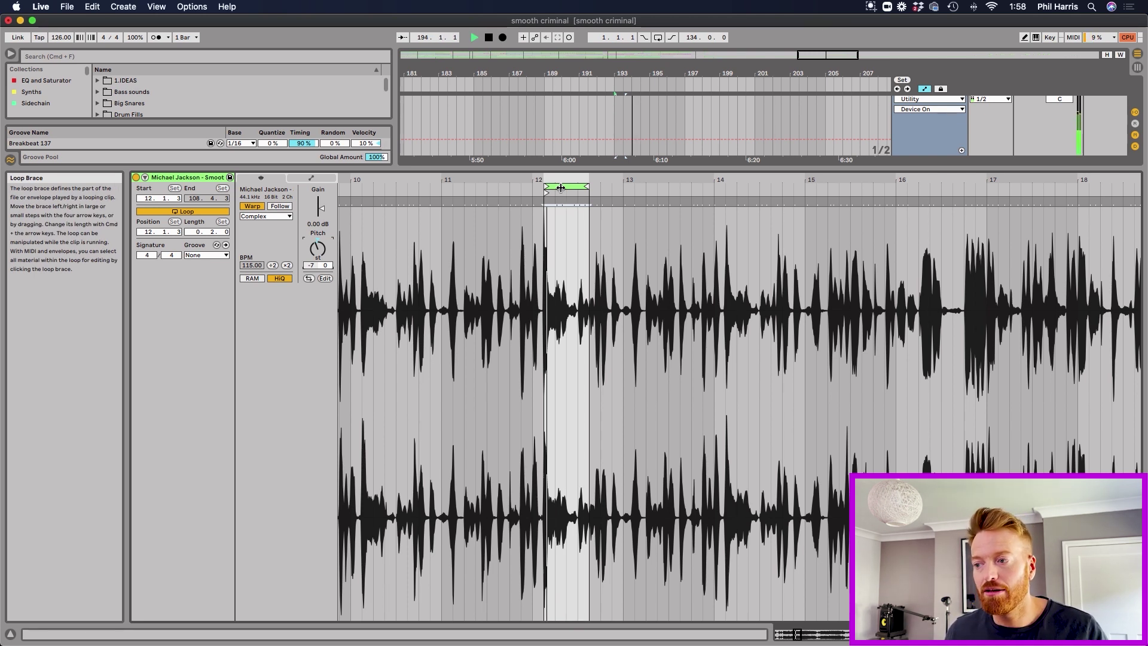
# Try the two-beat loop at 12.3.4 during playback and return it to 12.1.3
pyautogui.press('space')
pyautogui.moveTo(560, 188); pyautogui.dragTo(741, 182)
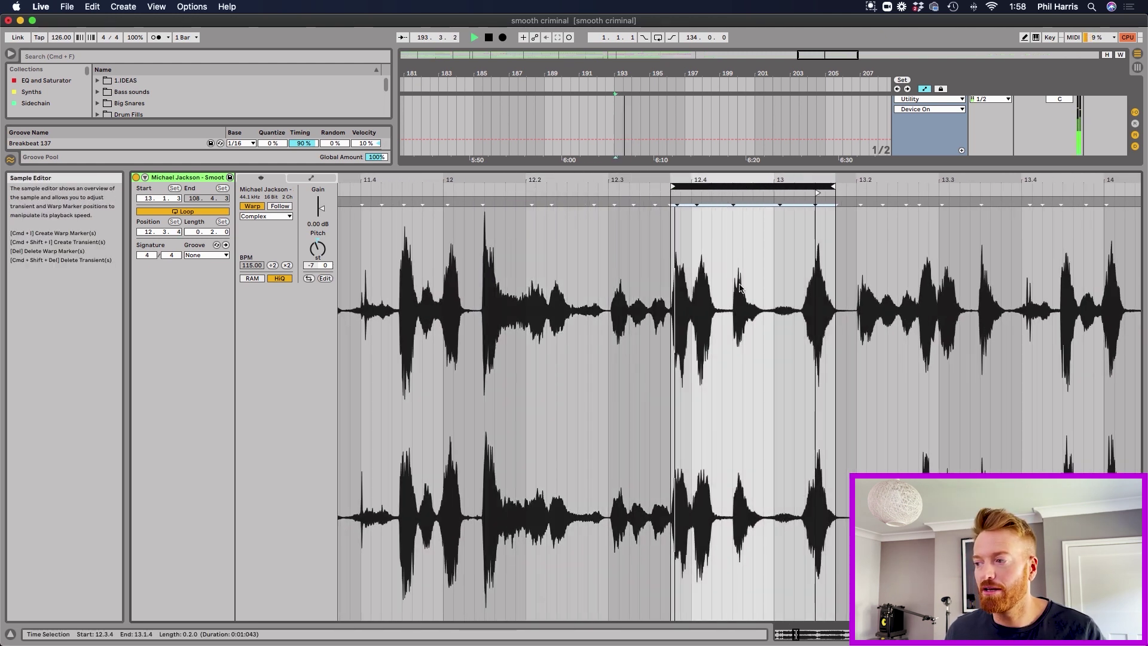
pyautogui.moveTo(737, 187); pyautogui.dragTo(541, 208)
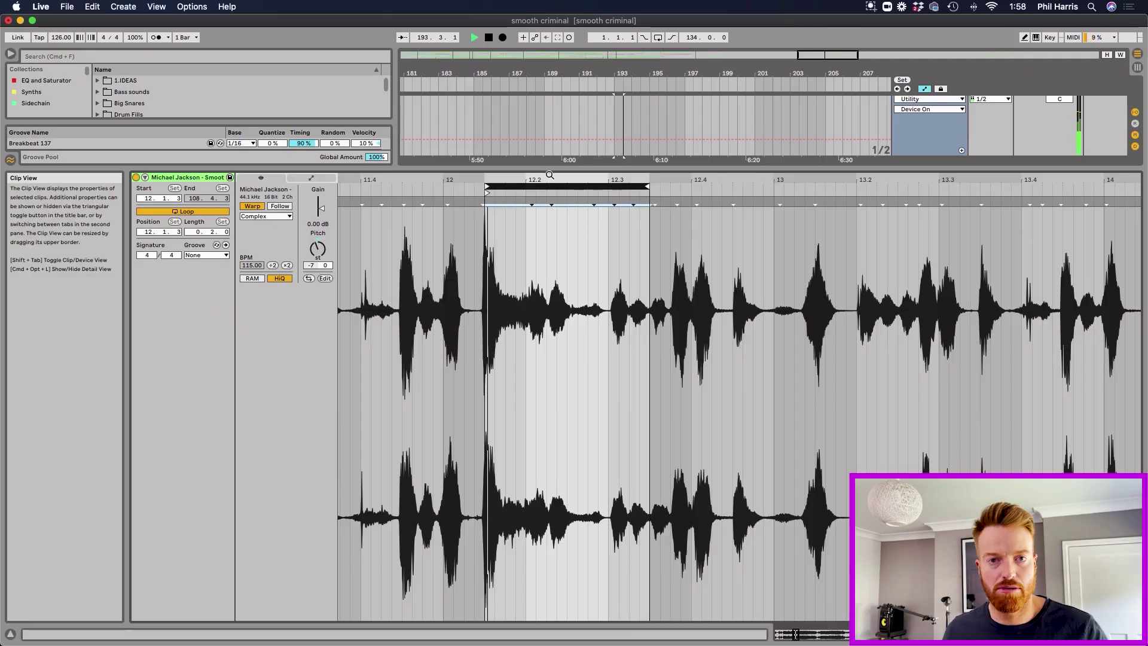
pyautogui.press('space')
# Shrink the sample editor and unsolo track 29
pyautogui.moveTo(537, 167); pyautogui.dragTo(533, 503)
pyautogui.scroll(-5, 487, 278)
pyautogui.hscroll(-4, 487, 279)
pyautogui.hscroll(-10, 486, 278)
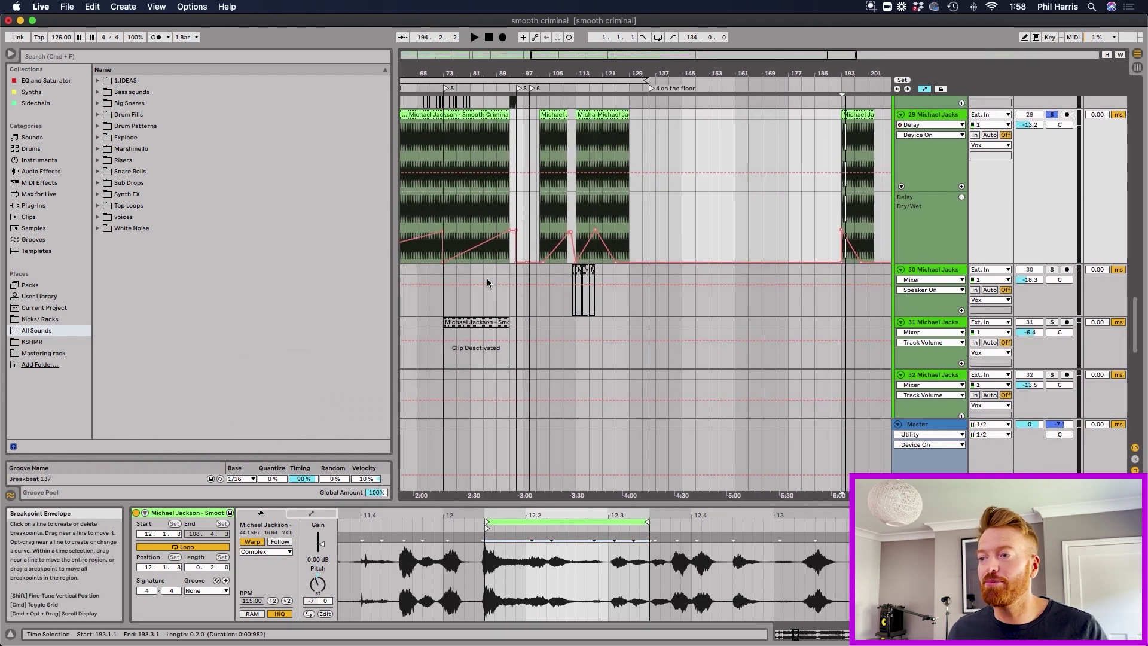
pyautogui.scroll(2, 486, 278)
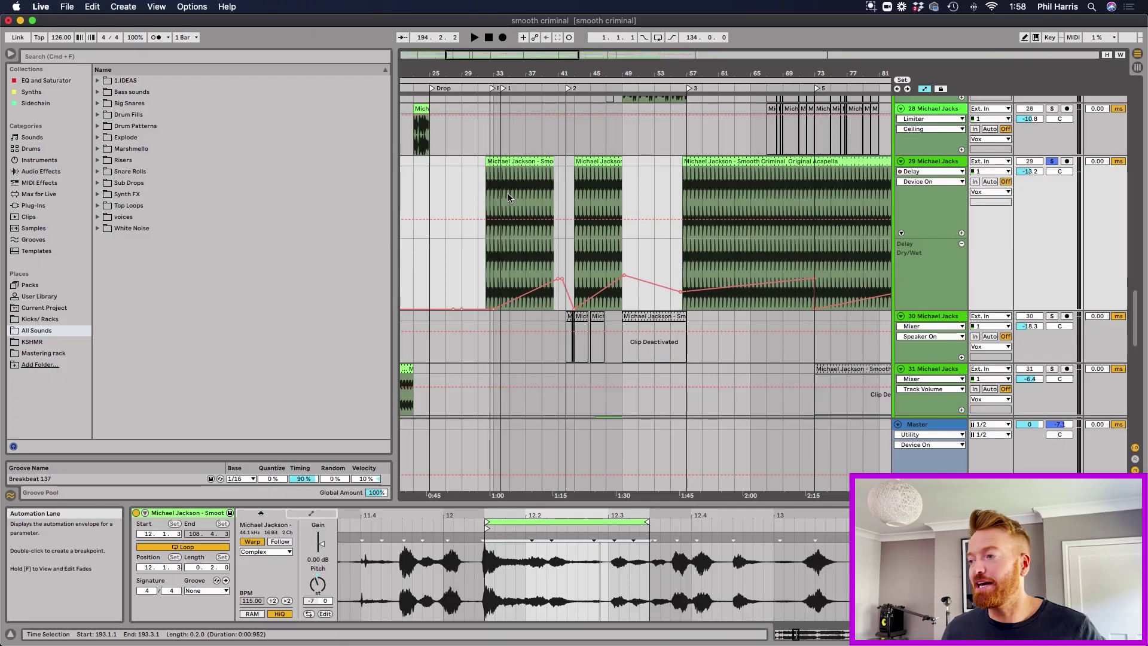
pyautogui.click(1053, 161)
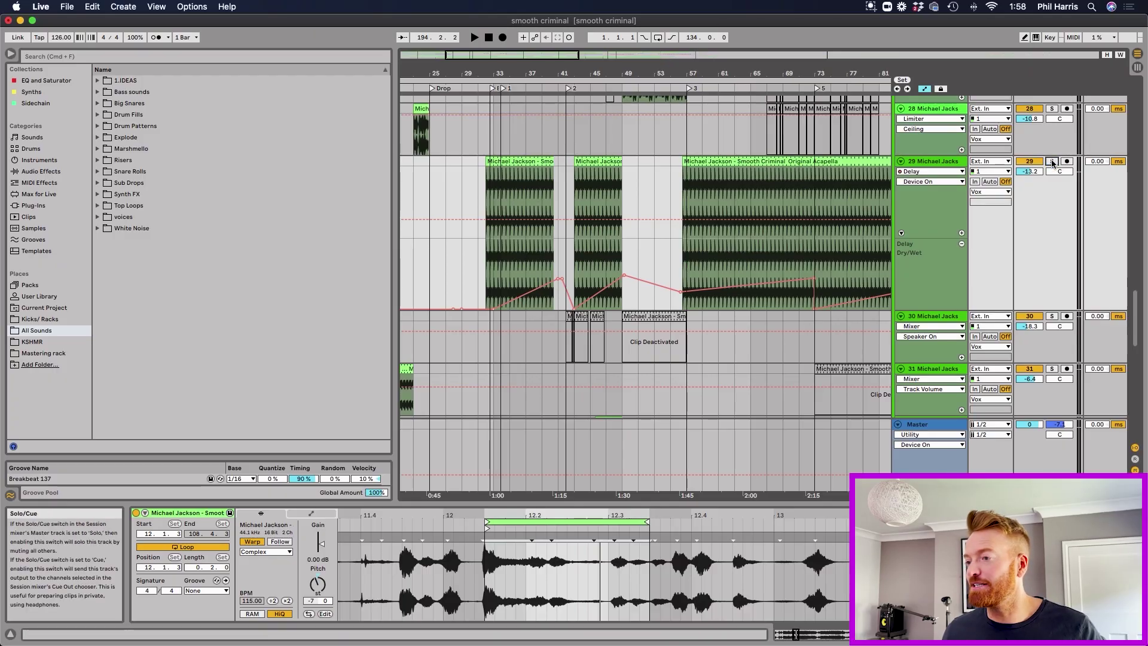
# Play the full mix from bar 35 and show track 29's effects chain with its Delay
pyautogui.click(505, 192)
pyautogui.press('space')
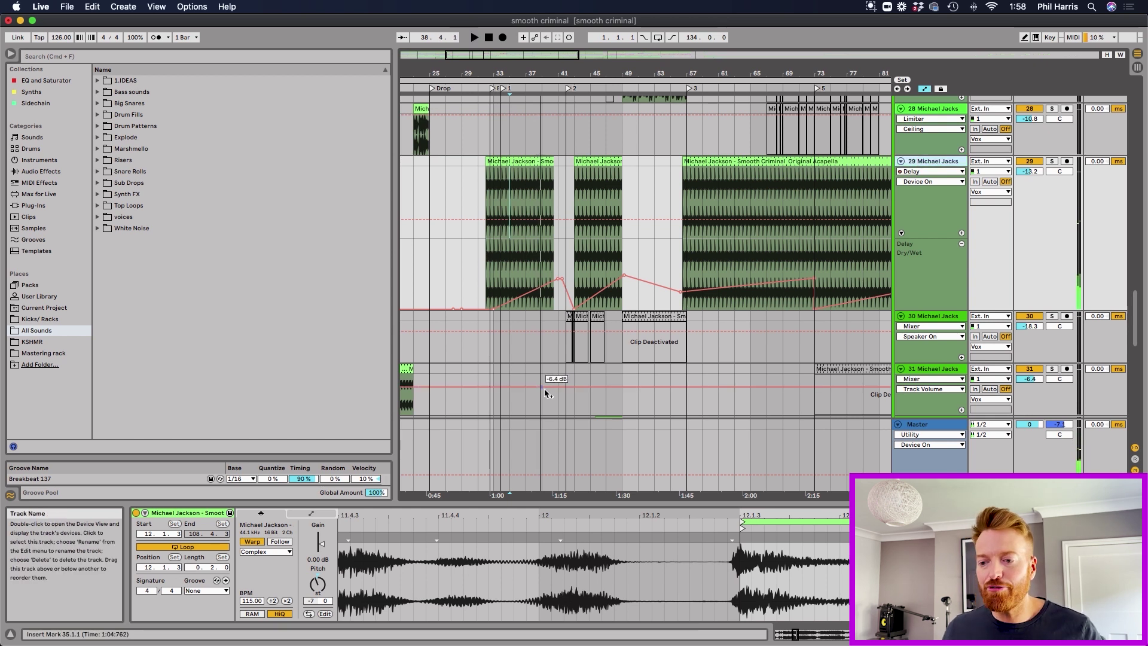
pyautogui.hotkey('shift', 'Tab')
pyautogui.click(144, 514)
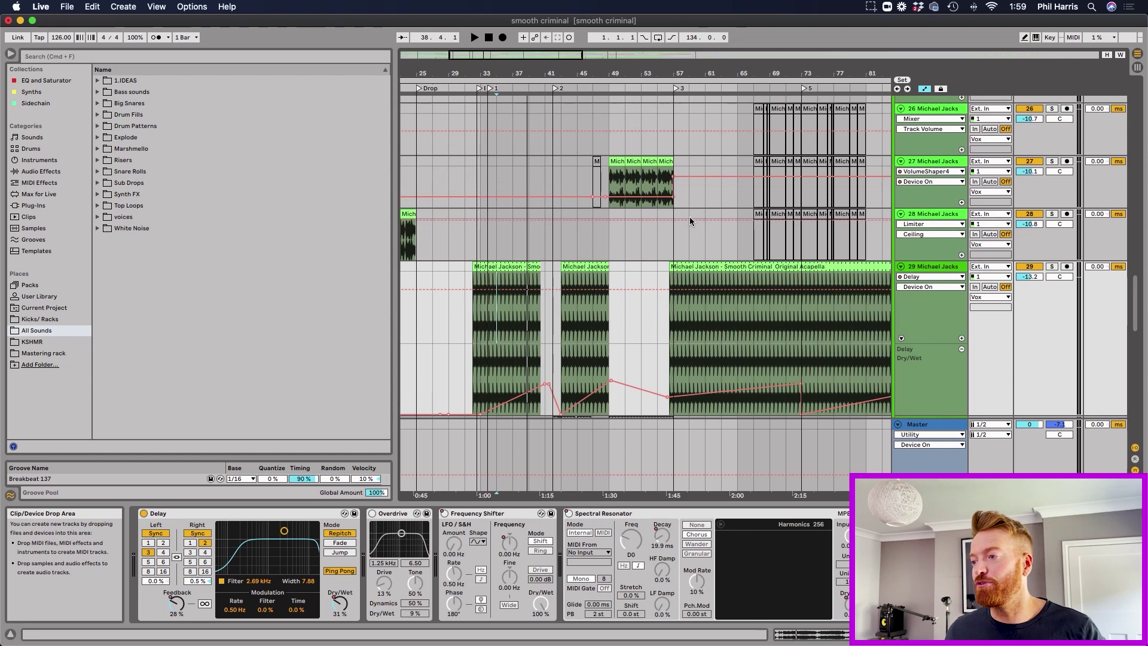
# Show track 27's effects chain, solo the track and play its vocal clips from bar 49
pyautogui.scroll(5, 689, 221)
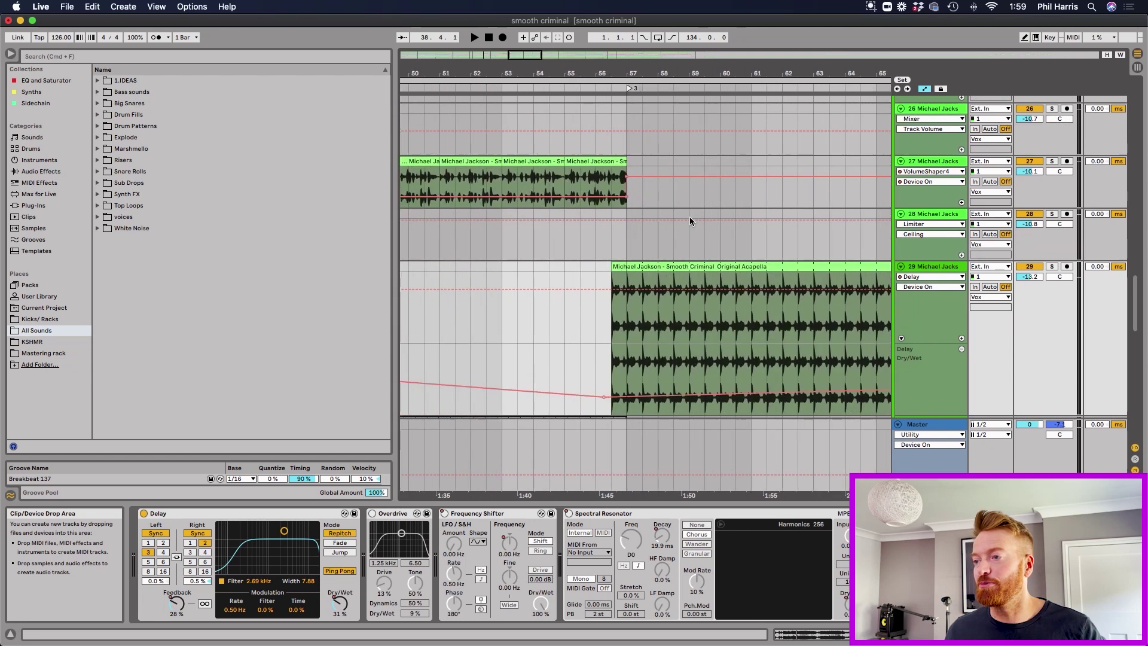
pyautogui.hscroll(-3, 690, 221)
pyautogui.scroll(1, 690, 221)
pyautogui.click(915, 171)
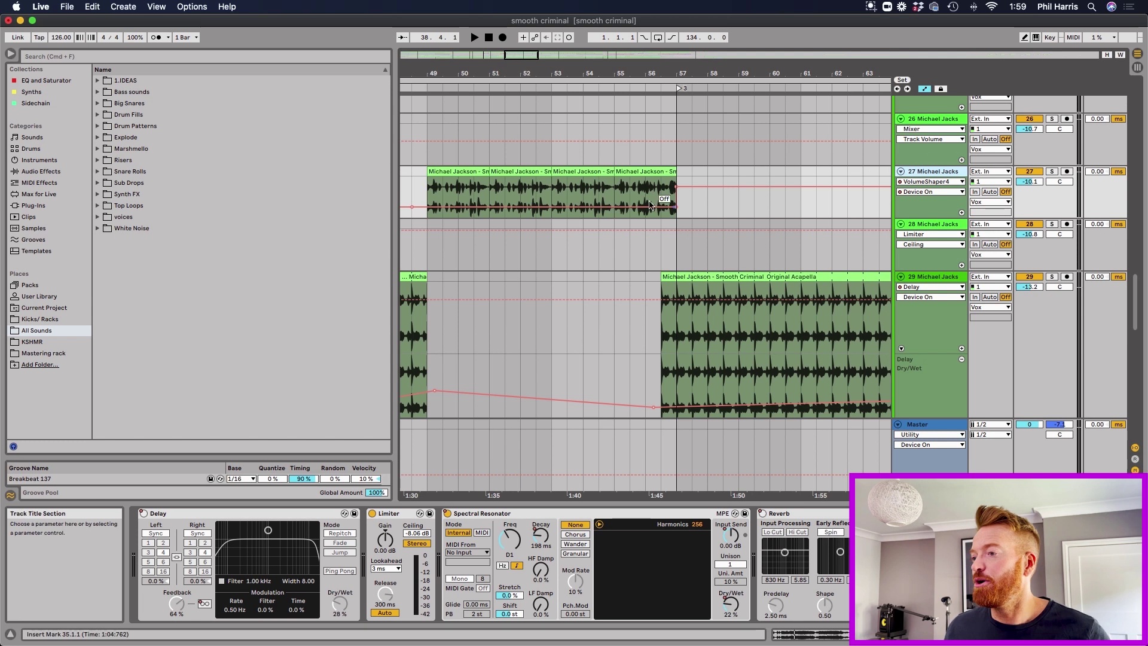
pyautogui.click(1051, 171)
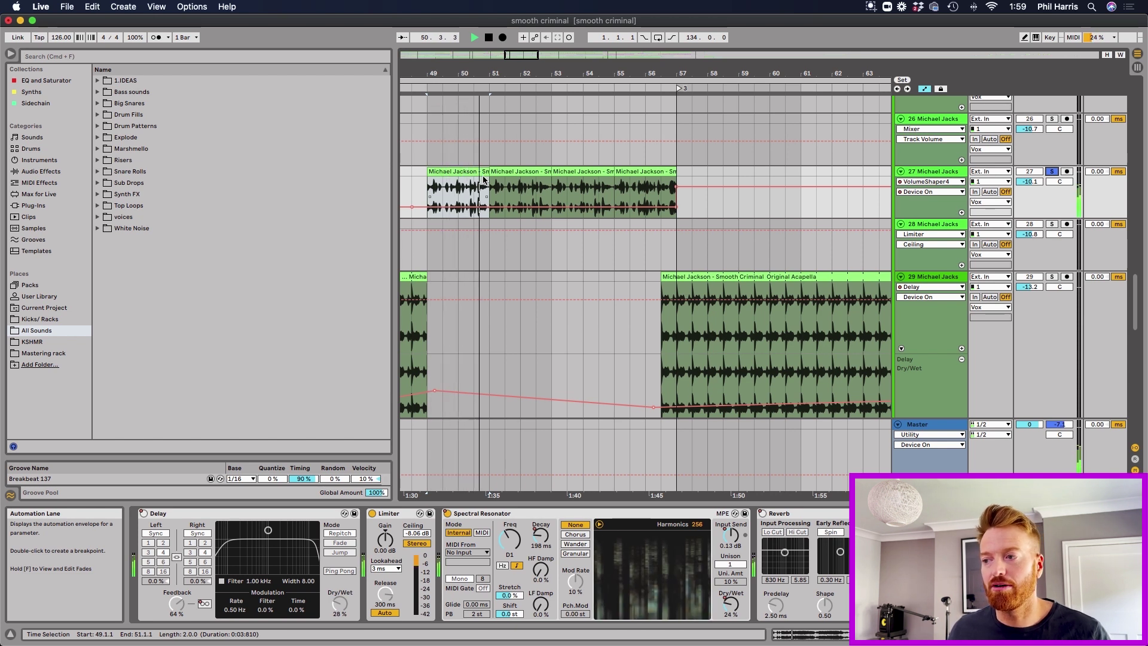
# Show Spectral Resonator's Dry/Wet automation, re-enable it after trying 56 %, and play track 27 from 52.3.1
pyautogui.moveTo(466, 515); pyautogui.dragTo(517, 432)
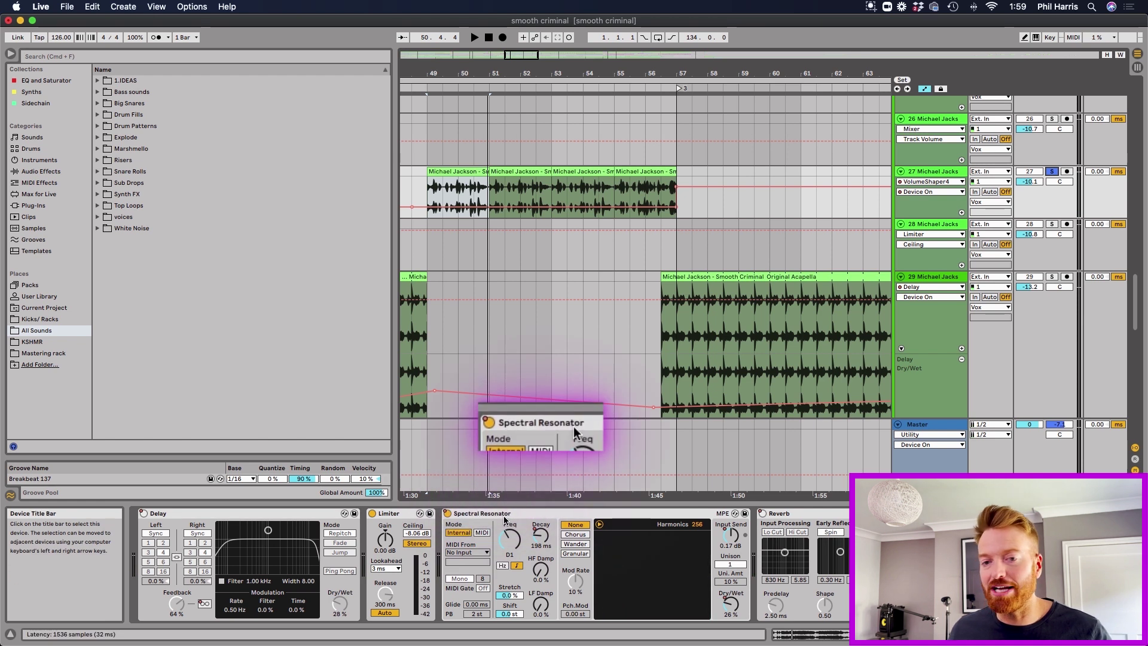
pyautogui.click(731, 604)
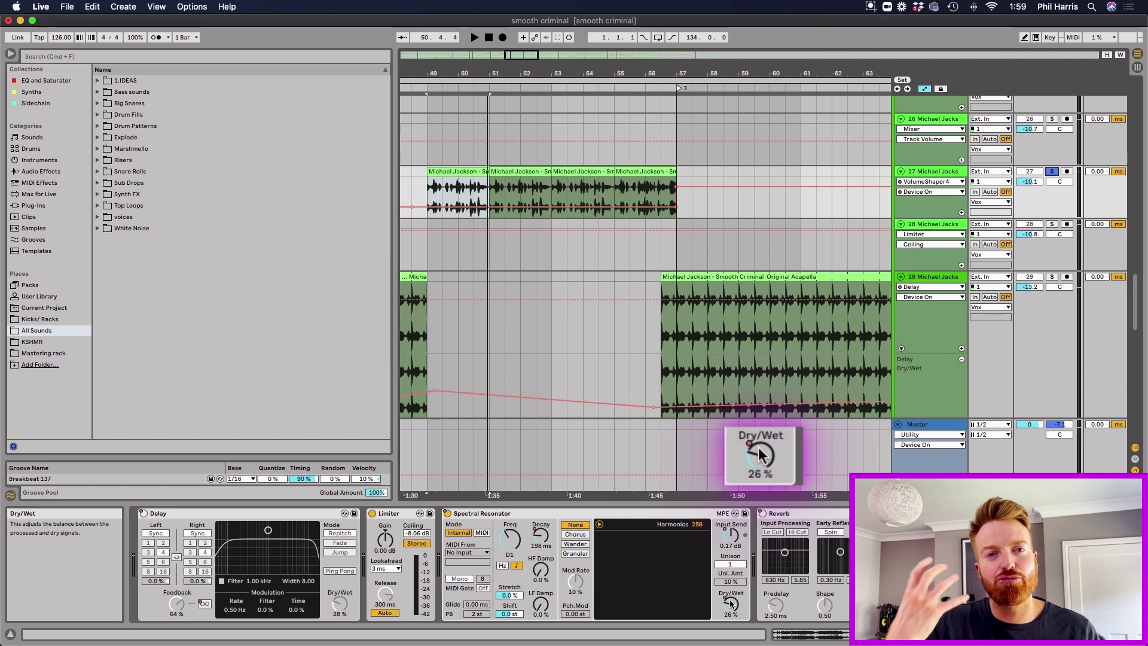
pyautogui.moveTo(731, 603); pyautogui.dragTo(730, 570)
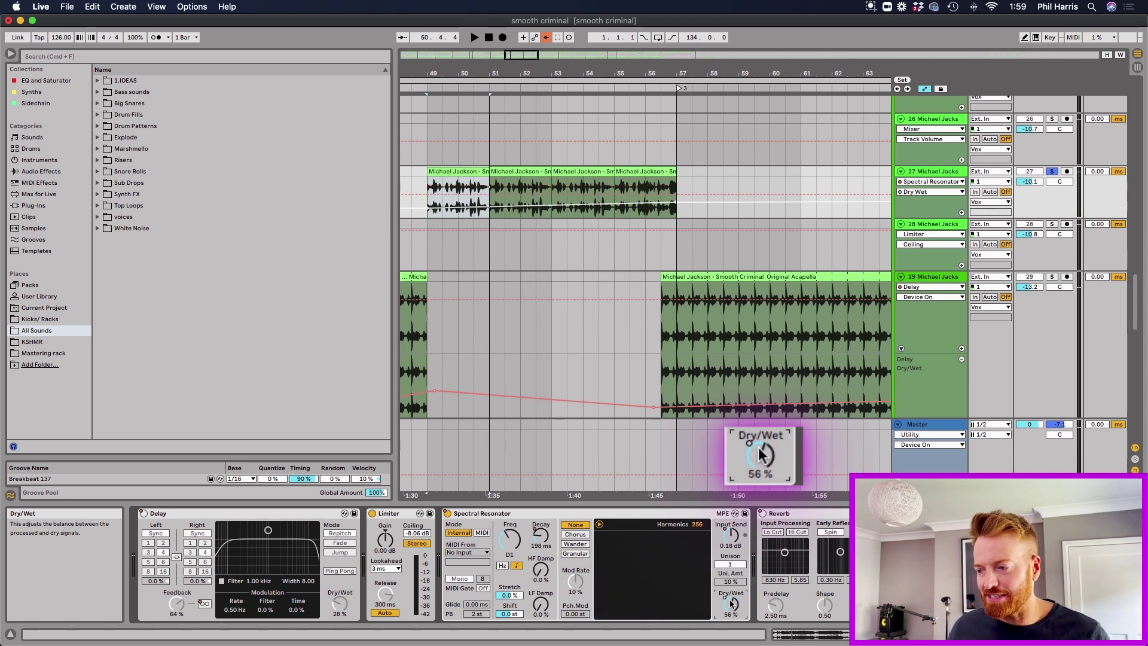
pyautogui.click(545, 37)
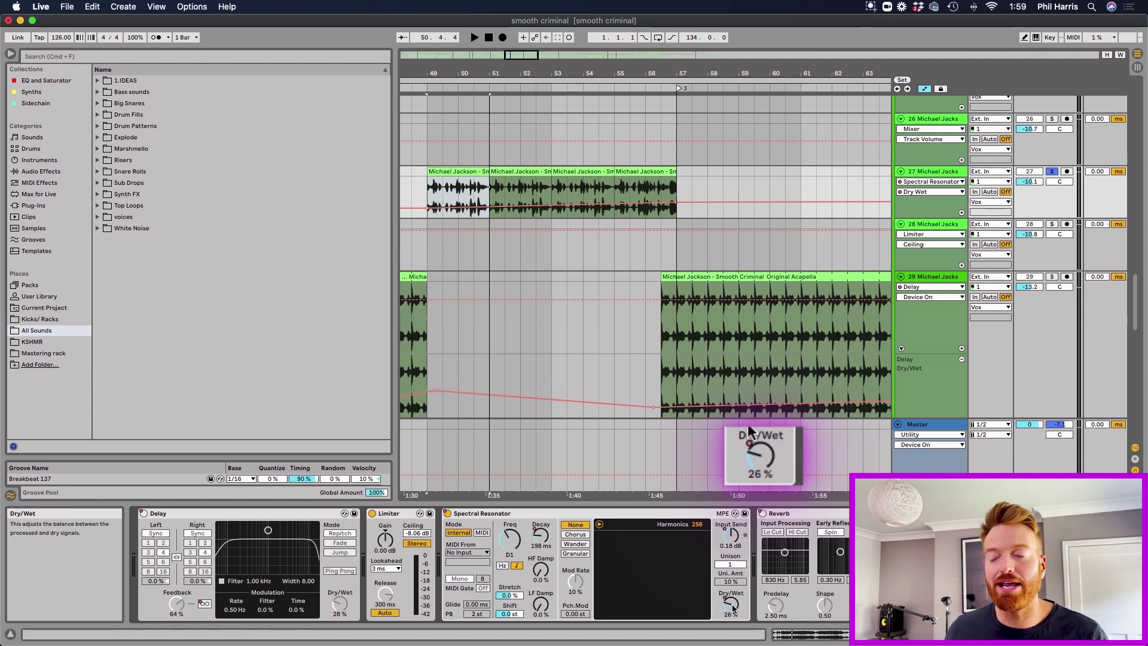
pyautogui.click(540, 189)
pyautogui.press('space')
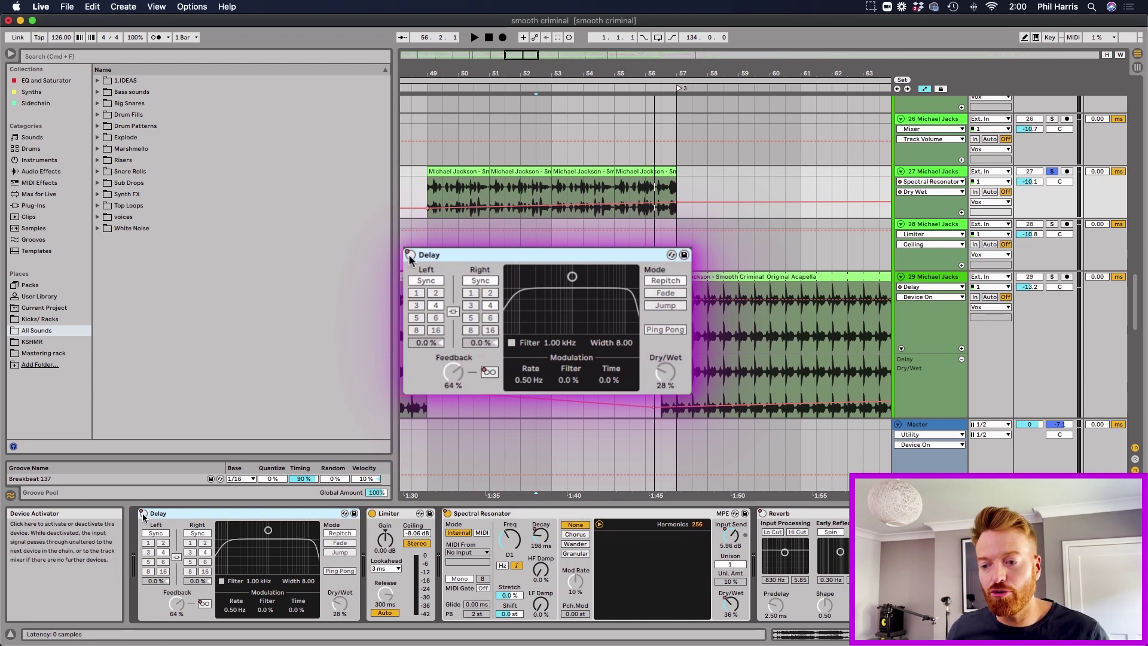
# Show the Delay's on/off automation just before bar 57 on track 27, re-enabling it after switching the device on manually
pyautogui.click(143, 517)
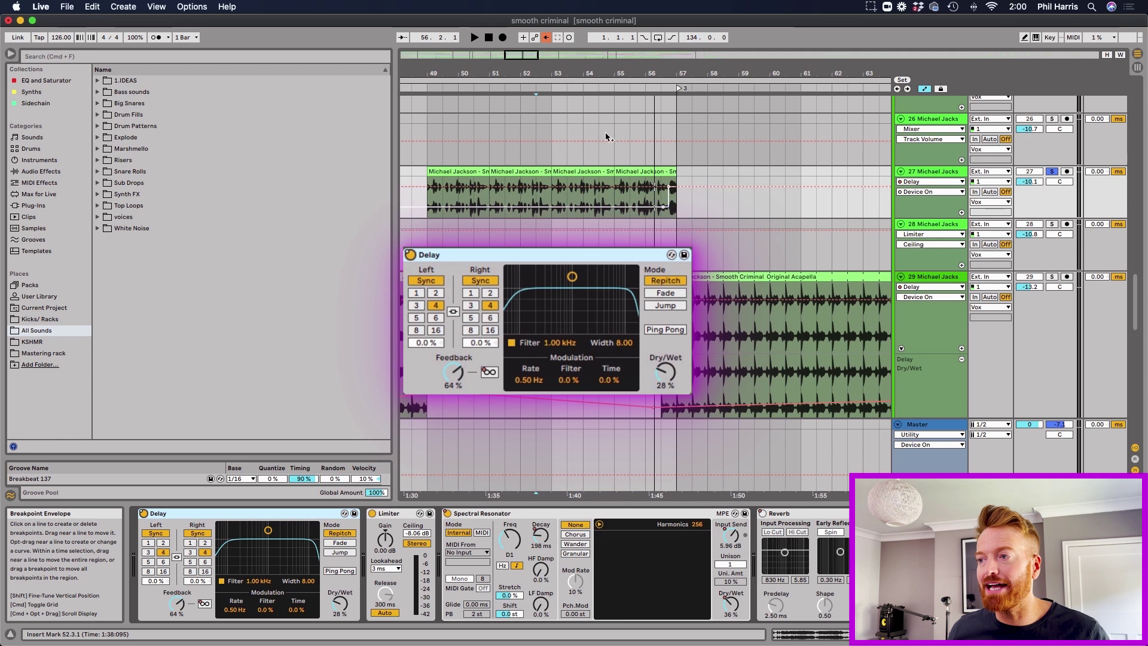
pyautogui.click(546, 37)
pyautogui.scroll(5, 687, 181)
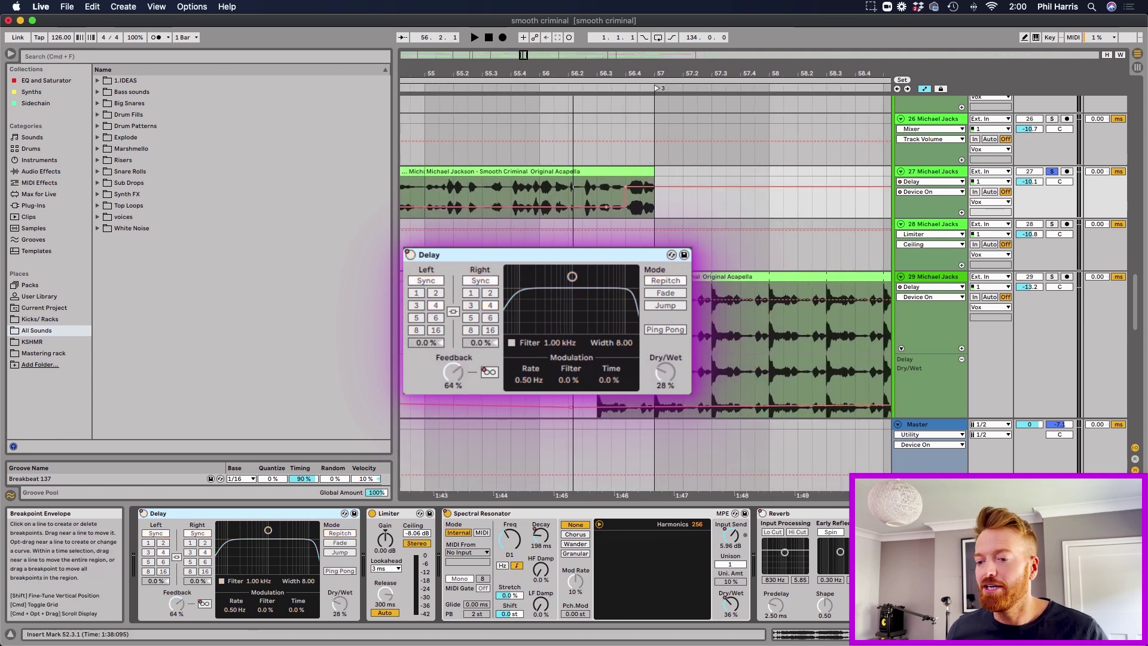